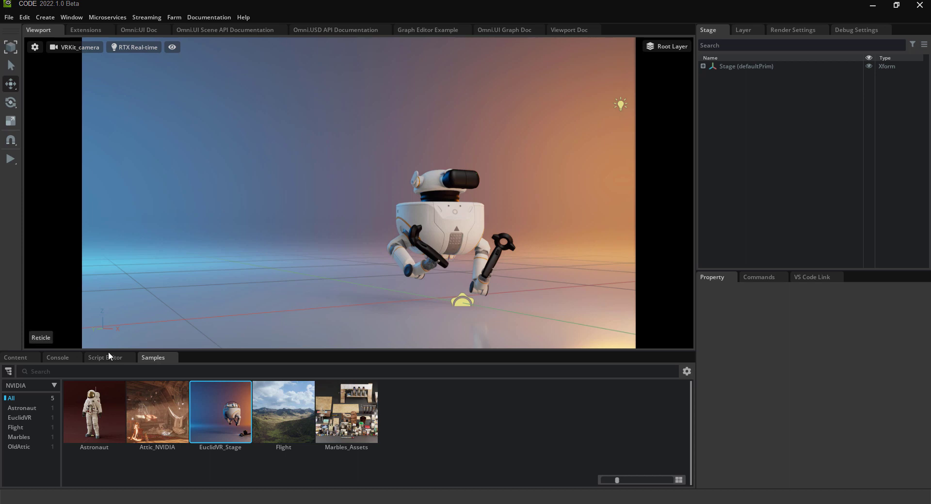
# Step: From the Reticle popup, try Thirds, Crosshair and Quad composition guides, settling on Thirds
pyautogui.click(42, 339)
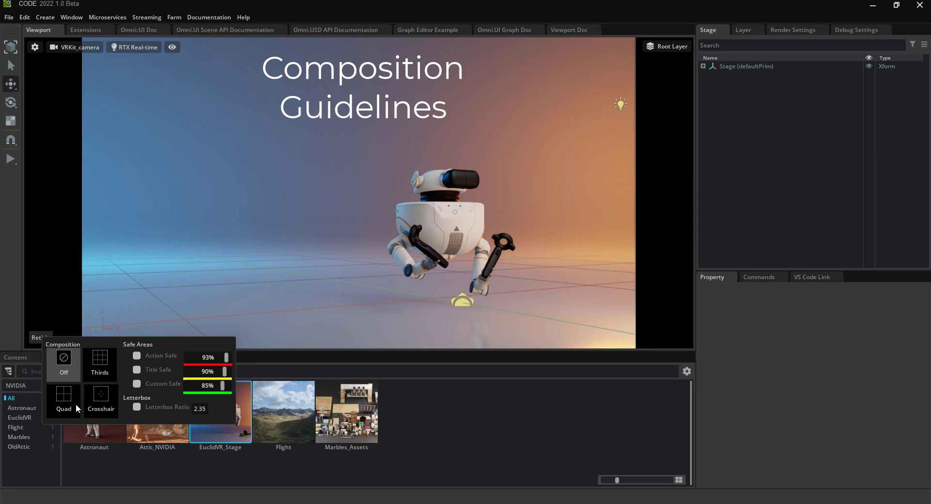
pyautogui.click(101, 359)
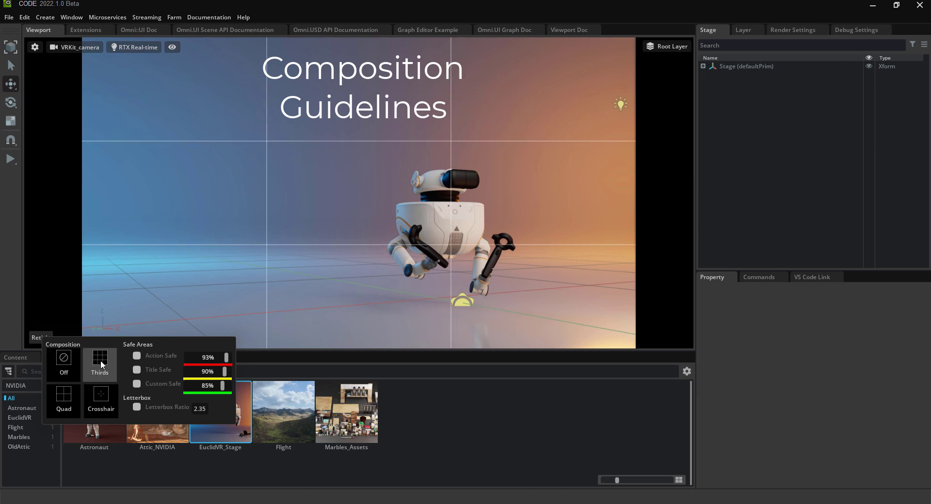
pyautogui.click(101, 402)
pyautogui.click(62, 404)
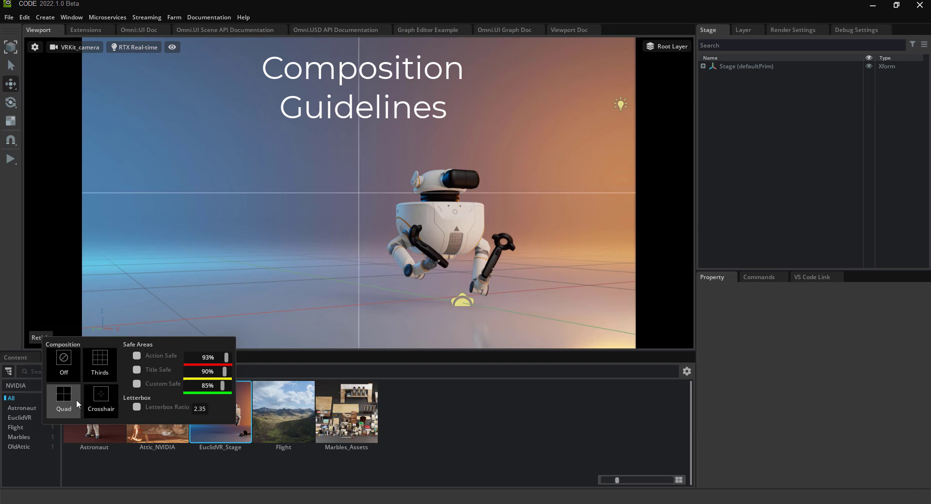
pyautogui.click(101, 369)
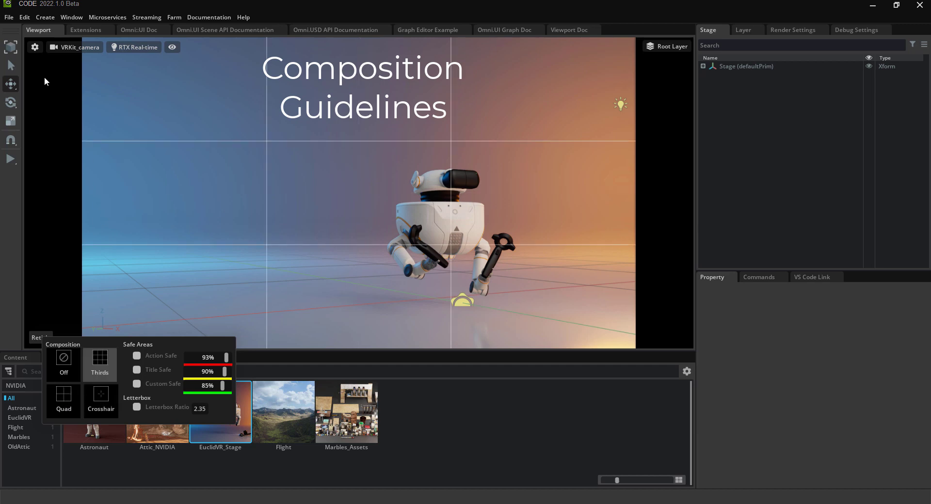
# Step: Set the viewport render resolution to 512x512 and make the viewport slightly taller
pyautogui.click(35, 47)
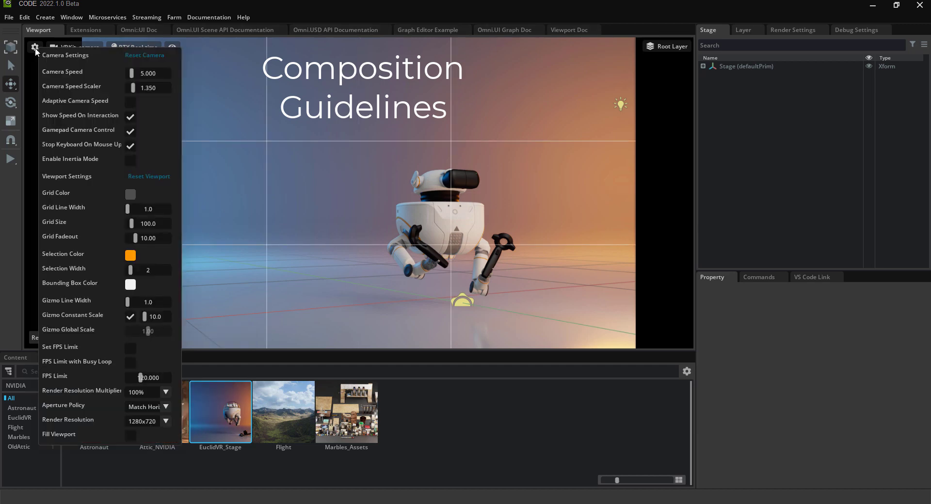
pyautogui.click(167, 421)
pyautogui.click(159, 407)
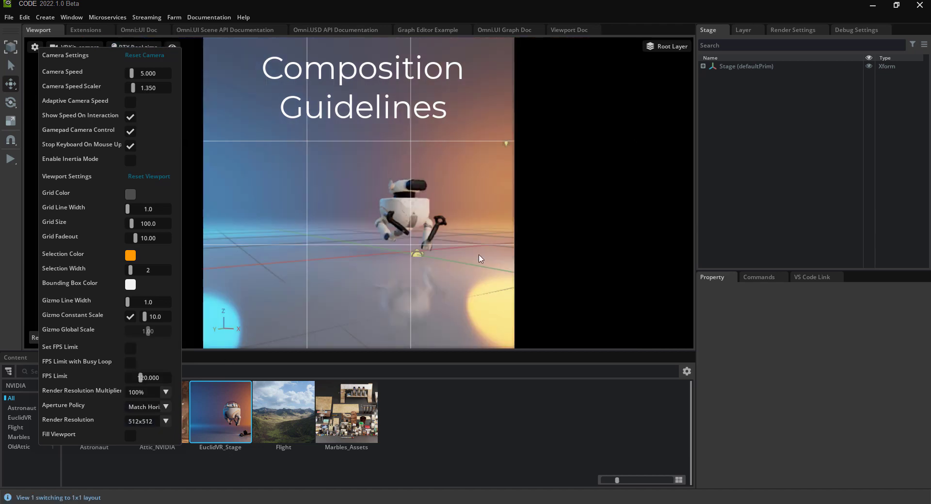
pyautogui.click(37, 48)
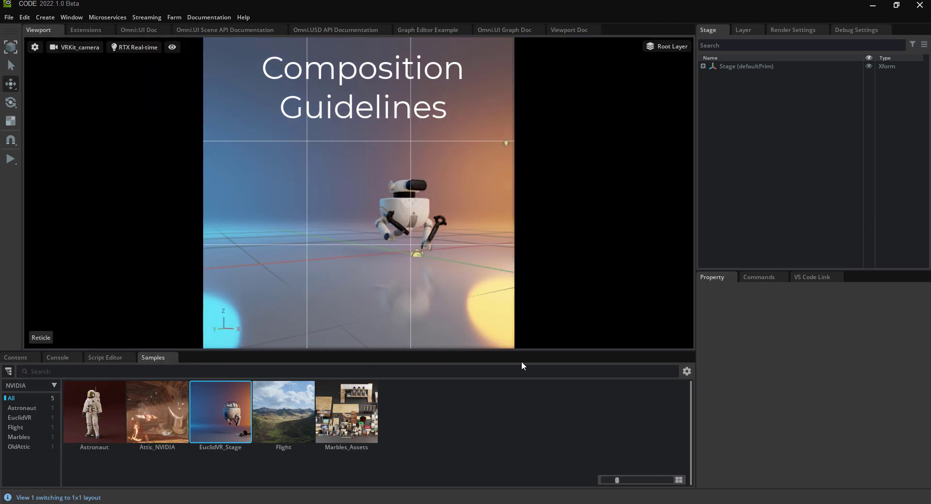
pyautogui.moveTo(525, 350)
pyautogui.mouseDown()
pyautogui.moveTo(526, 223)
pyautogui.moveTo(528, 369)
pyautogui.mouseUp()
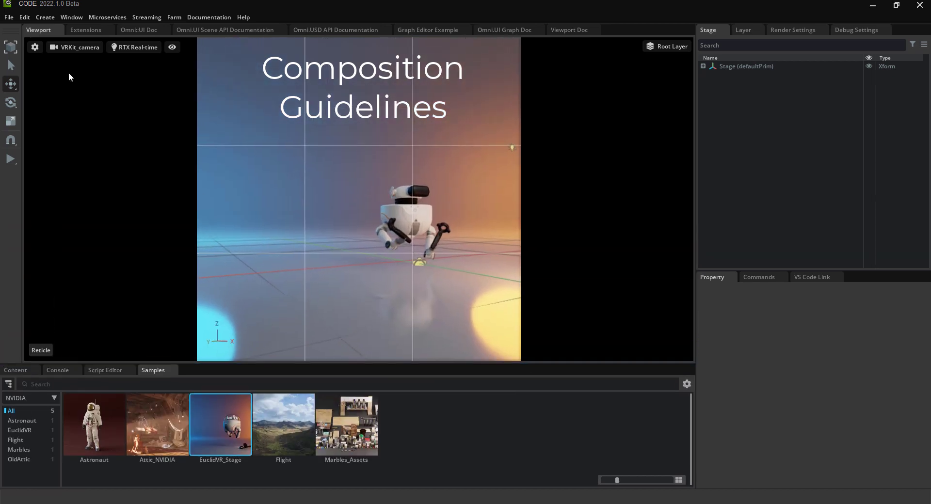
# Step: Set the viewport render resolution back to 1280x720
pyautogui.click(34, 46)
pyautogui.click(141, 419)
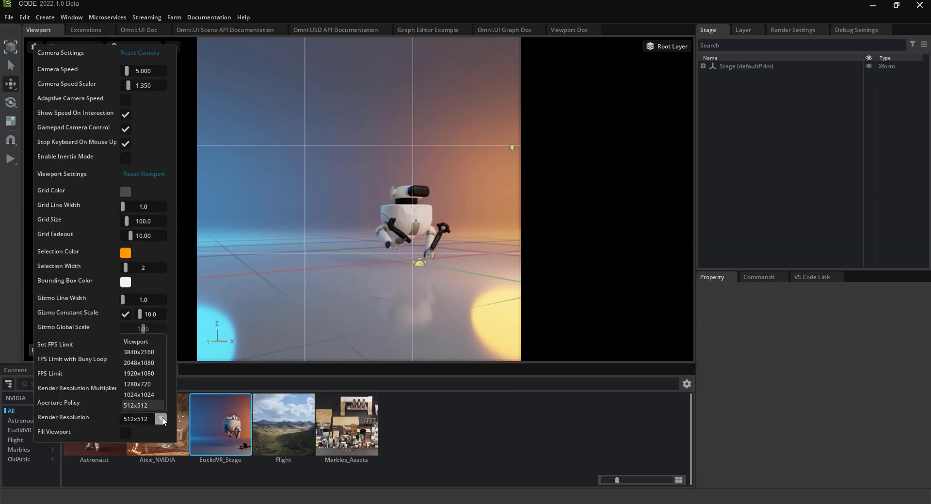
pyautogui.click(149, 386)
pyautogui.click(64, 369)
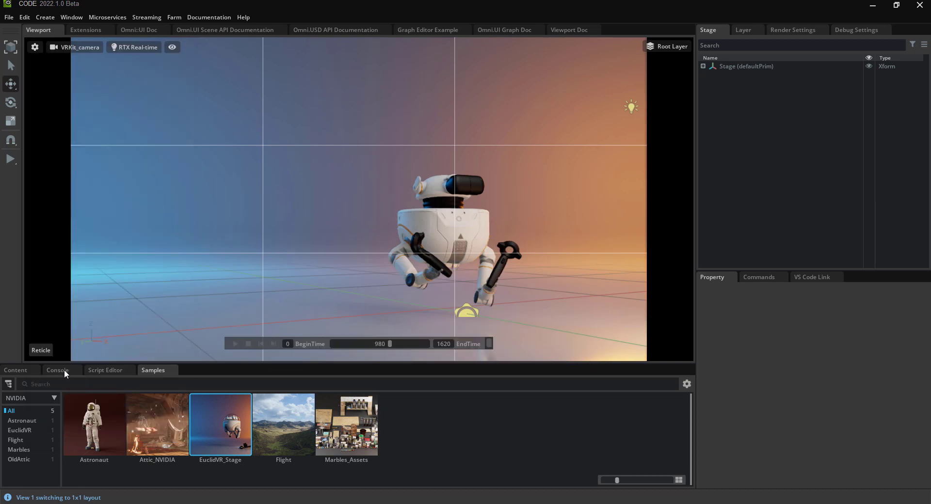
# Step: Turn Composition off and show Action Safe, Title Safe and a 68% Custom Safe frame
pyautogui.click(40, 350)
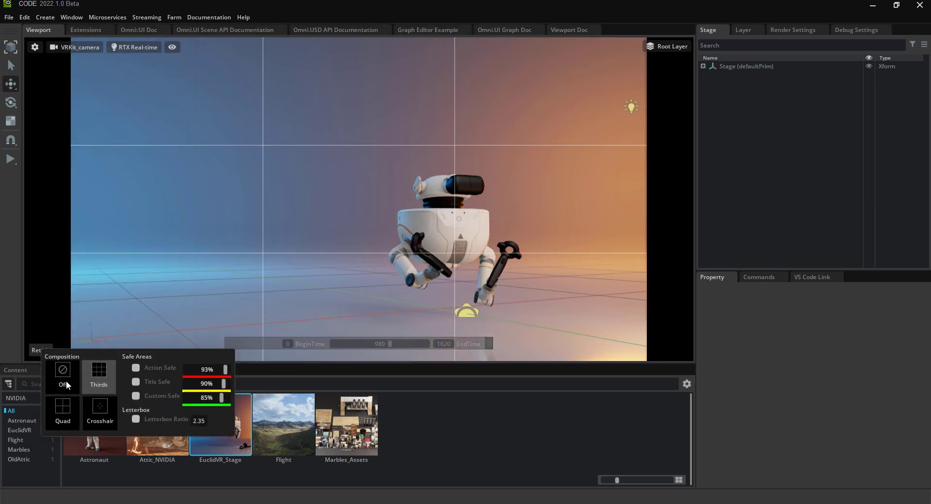
pyautogui.click(67, 379)
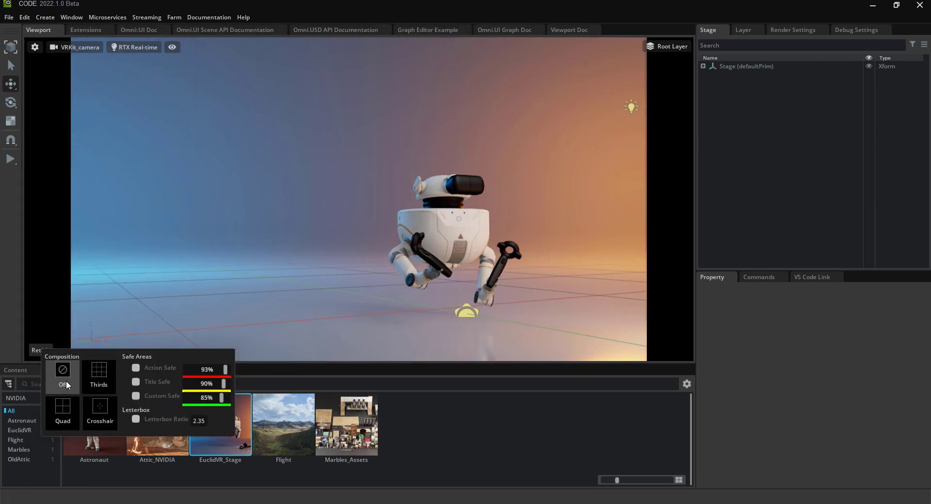
pyautogui.click(136, 369)
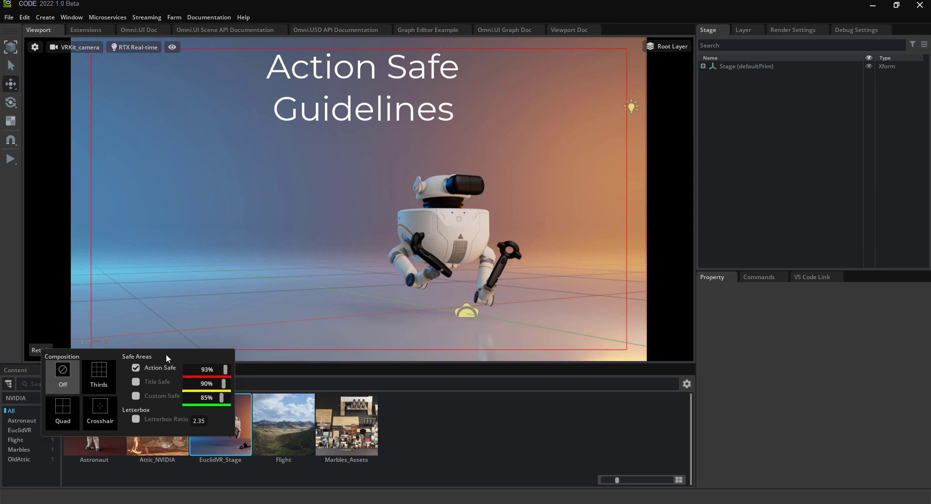
pyautogui.click(136, 383)
pyautogui.click(136, 396)
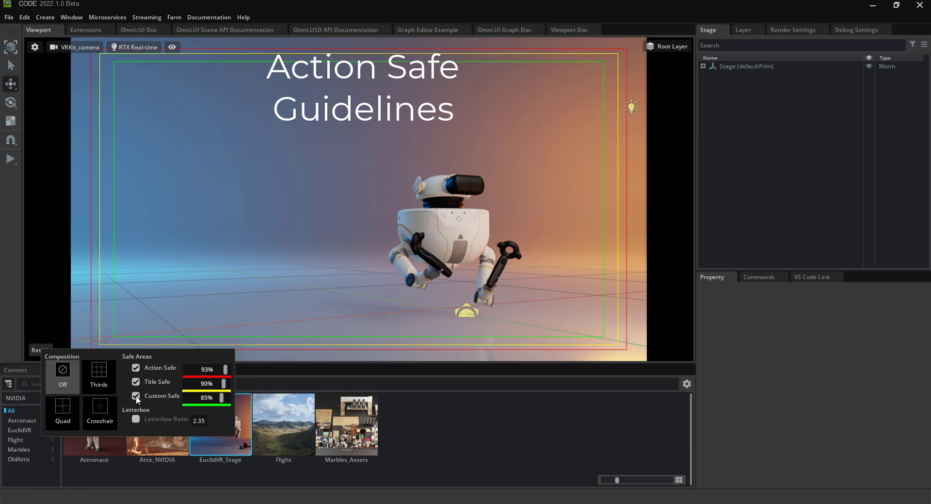
pyautogui.moveTo(223, 399); pyautogui.dragTo(216, 398)
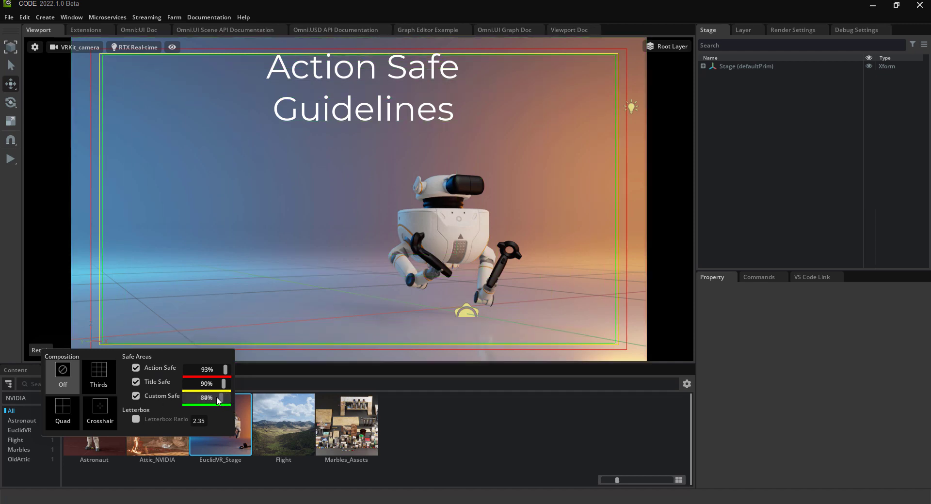
# Step: Untick all safe areas and enable Letterbox Ratio, widening it from 2.35 to 2.57
pyautogui.click(136, 396)
pyautogui.click(135, 367)
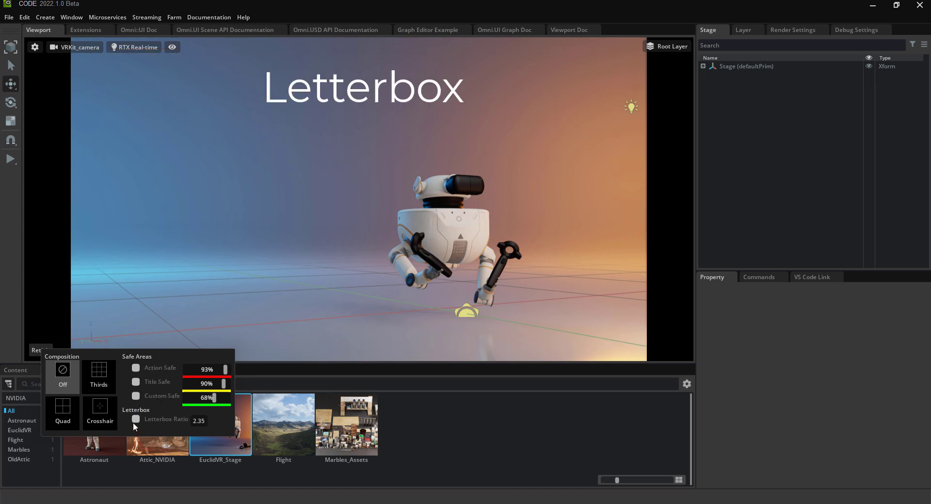
pyautogui.click(136, 419)
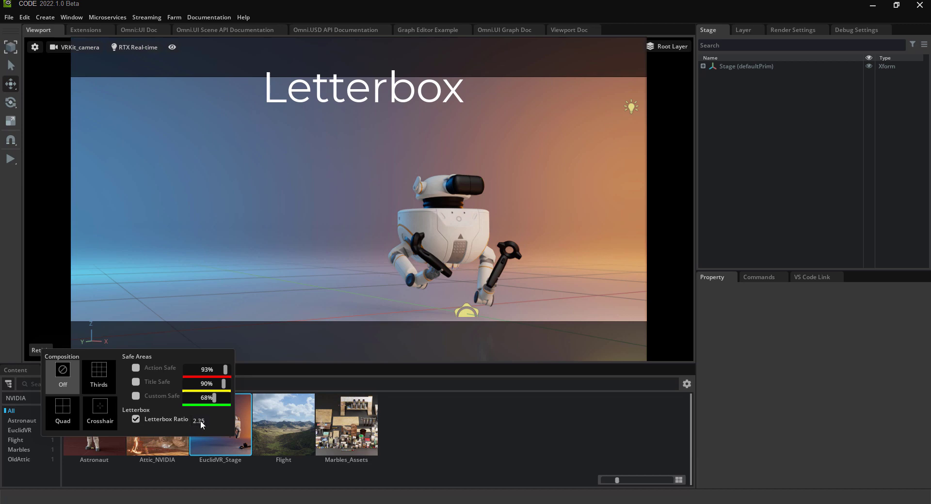
pyautogui.moveTo(202, 420)
pyautogui.mouseDown()
pyautogui.moveTo(188, 422)
pyautogui.moveTo(216, 423)
pyautogui.moveTo(136, 420)
pyautogui.moveTo(211, 420)
pyautogui.mouseUp()
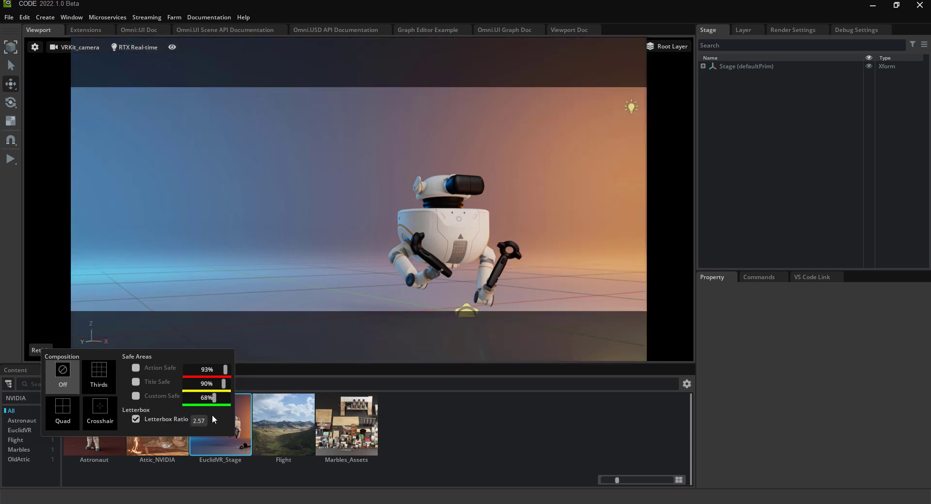